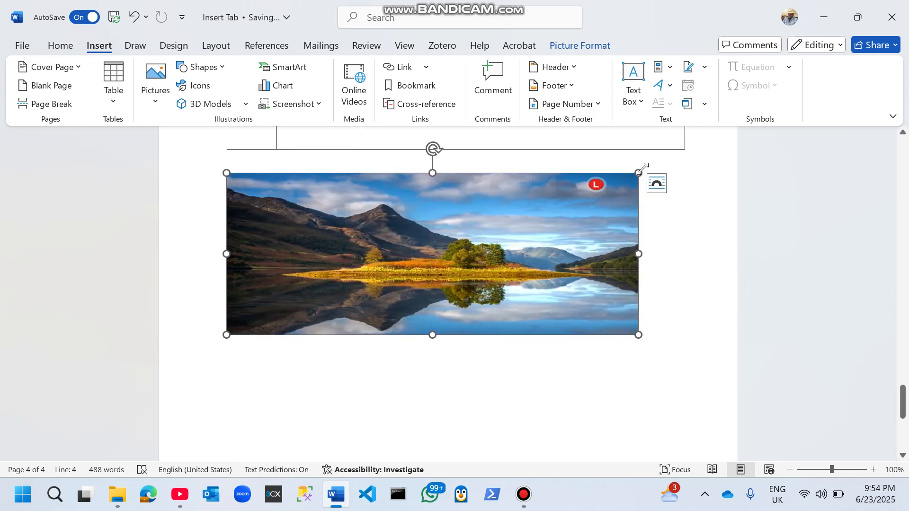
Step: Resize the landscape picture below the table by its corner and edge handles, stretching it taller and fitting its width within the margins
{"action": "left_click_drag", "start_coordinate": [226, 173], "coordinate": [461, 254]}
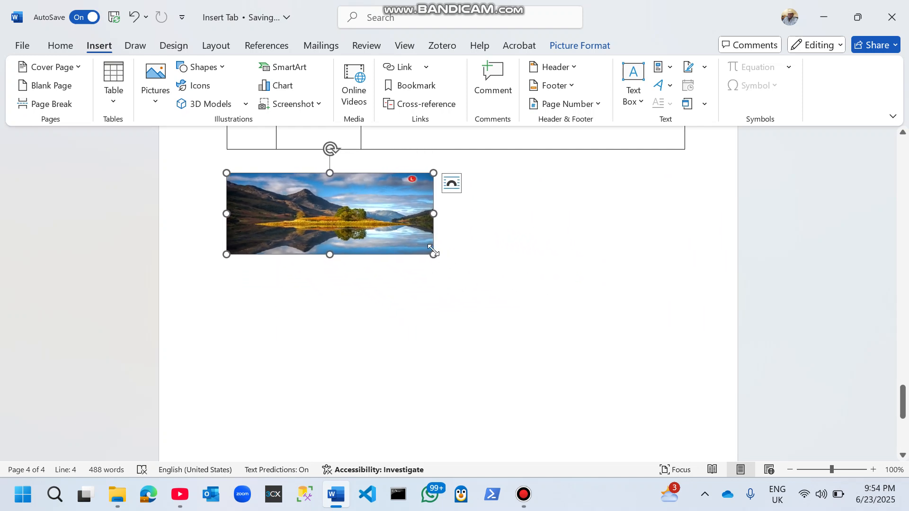
{"action": "left_click_drag", "start_coordinate": [433, 255], "coordinate": [578, 363]}
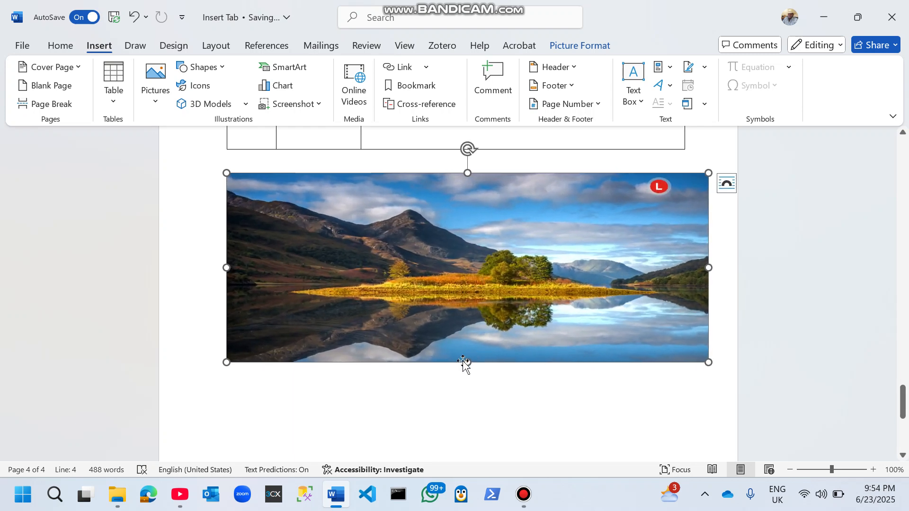
{"action": "left_click_drag", "start_coordinate": [469, 363], "coordinate": [479, 428]}
{"action": "scroll", "coordinate": [487, 314], "scroll_direction": "down", "scroll_amount": 1}
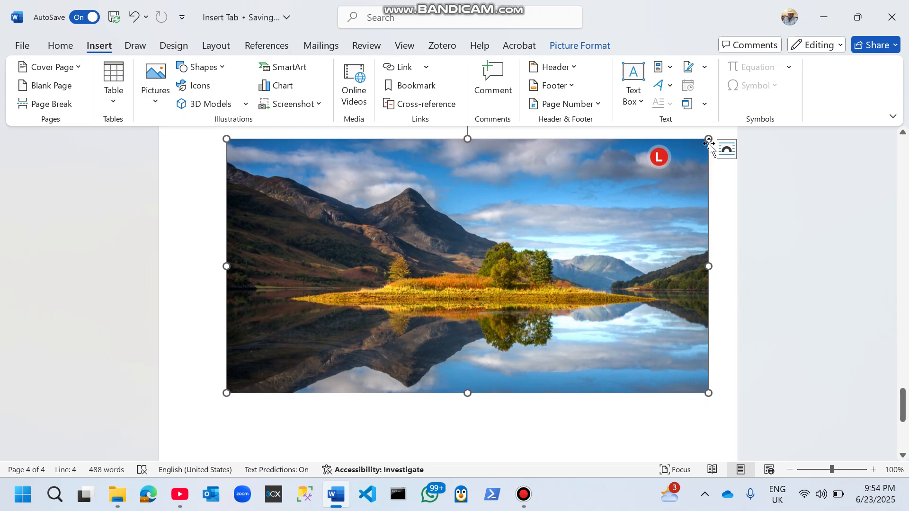
{"action": "left_click_drag", "start_coordinate": [709, 139], "coordinate": [676, 269]}
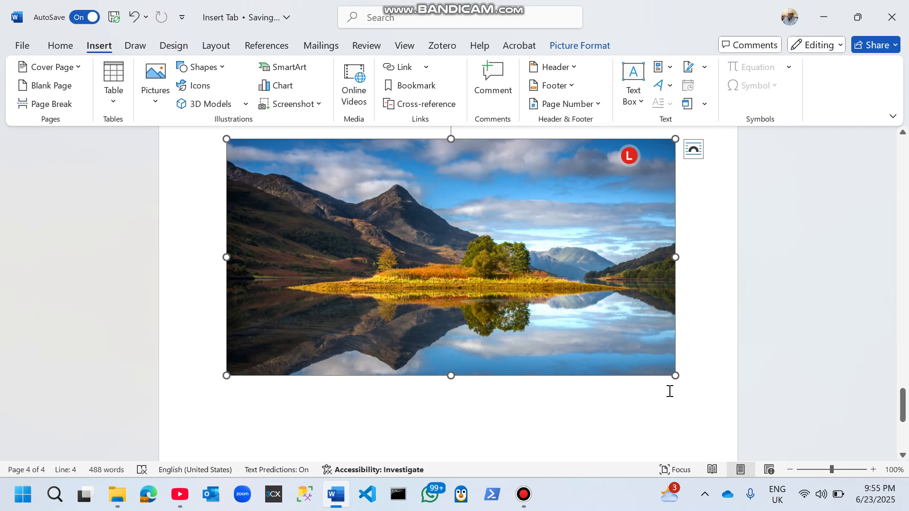
{"action": "left_click", "coordinate": [665, 390]}
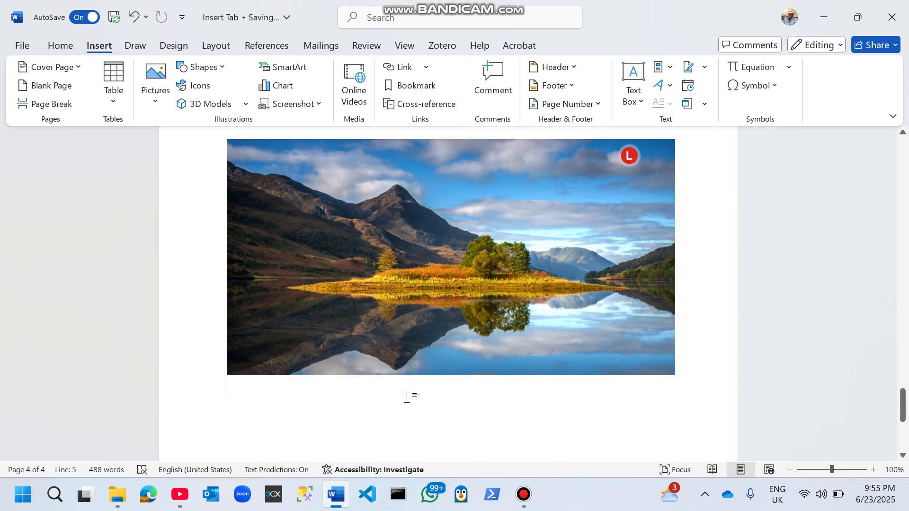
Step: Rotate the landscape picture a quarter turn clockwise and scale it down proportionally to about 2.74" high by 5.21" wide
{"action": "left_click", "coordinate": [528, 228]}
{"action": "scroll", "coordinate": [530, 227], "scroll_direction": "up", "scroll_amount": 1}
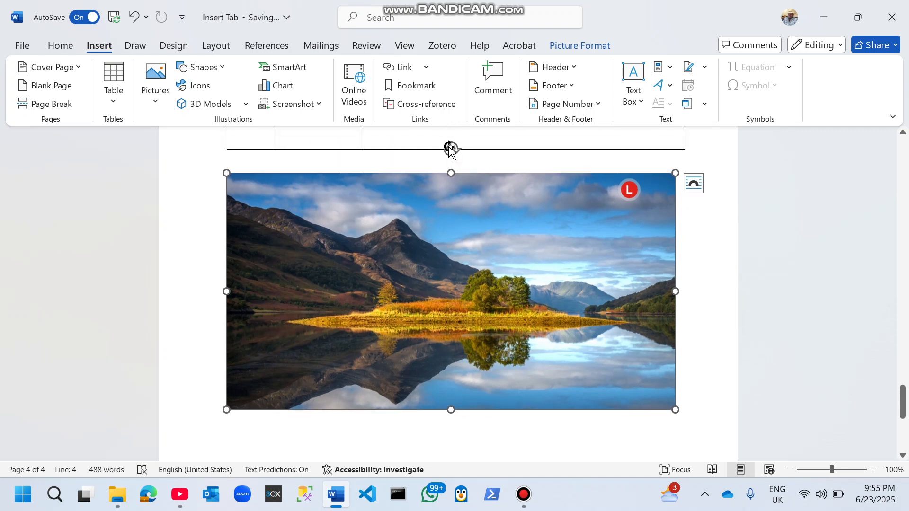
{"action": "left_click_drag", "start_coordinate": [450, 148], "coordinate": [724, 327]}
{"action": "scroll", "coordinate": [727, 325], "scroll_direction": "down", "scroll_amount": 1}
{"action": "scroll", "coordinate": [521, 266], "scroll_direction": "down", "scroll_amount": 9}
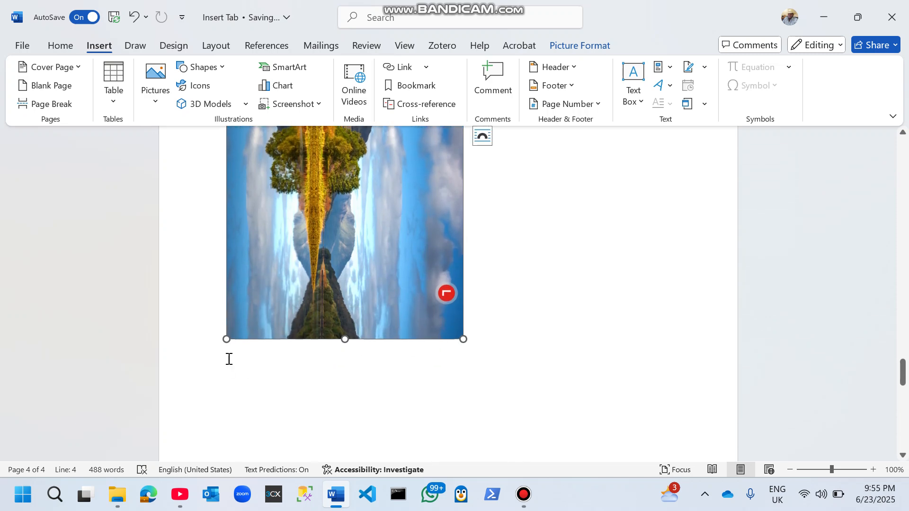
{"action": "left_click_drag", "start_coordinate": [244, 321], "coordinate": [279, 144]}
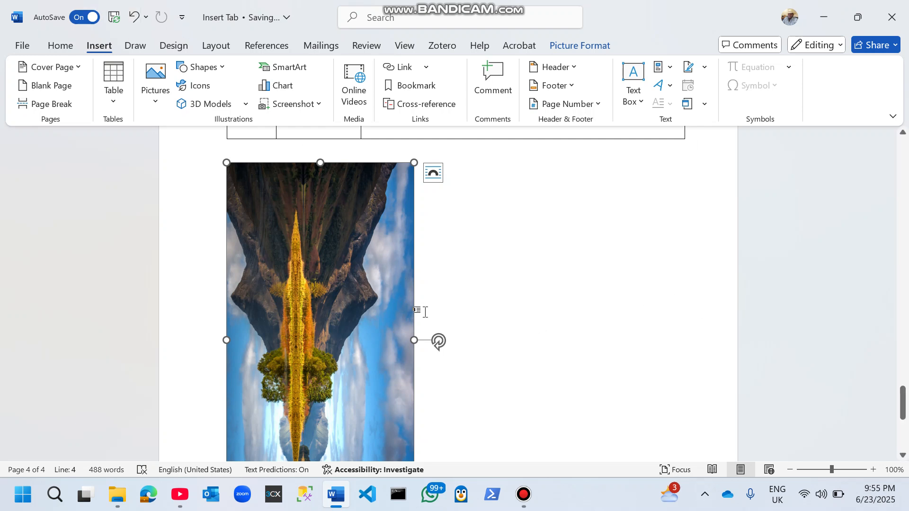
Step: Rotate the landscape picture back to its upright orientation
{"action": "left_click_drag", "start_coordinate": [438, 342], "coordinate": [315, 114]}
{"action": "scroll", "coordinate": [459, 349], "scroll_direction": "down", "scroll_amount": 7}
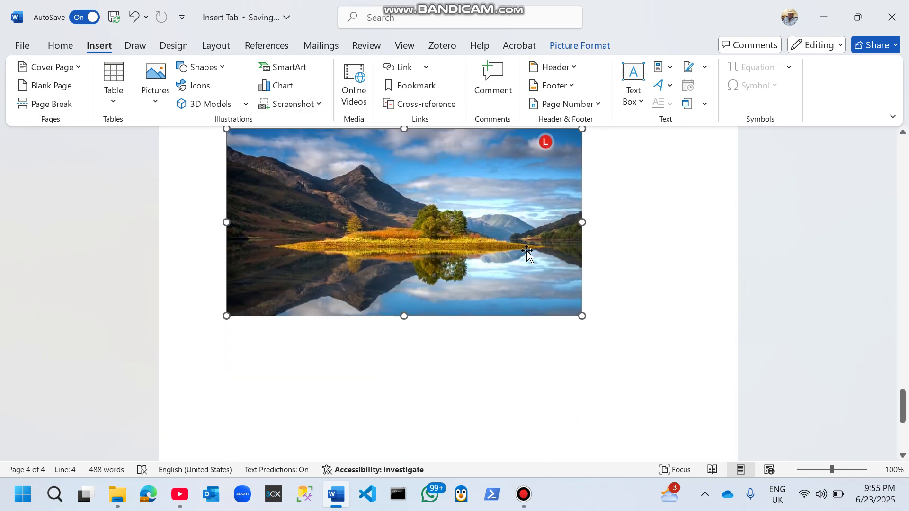
{"action": "scroll", "coordinate": [535, 241], "scroll_direction": "up", "scroll_amount": 2}
{"action": "scroll", "coordinate": [521, 377], "scroll_direction": "up", "scroll_amount": 1}
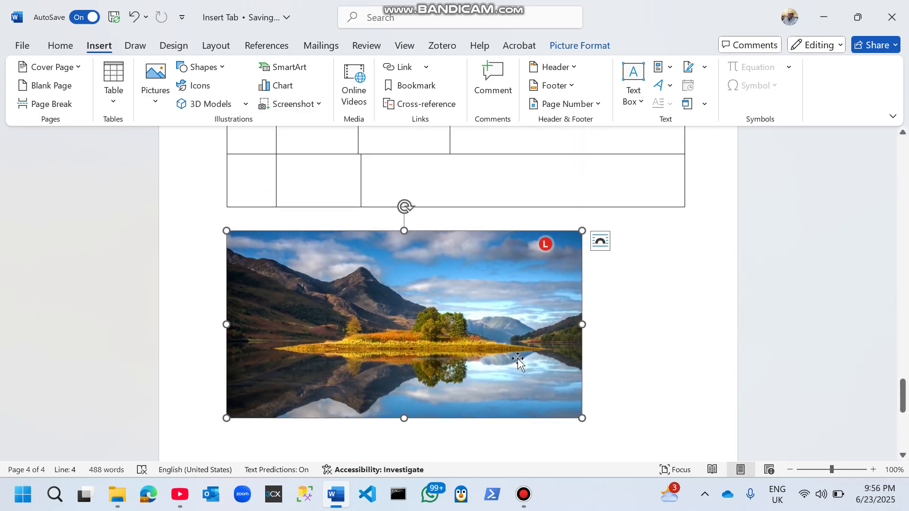
{"action": "left_click", "coordinate": [524, 495]}
{"action": "left_click", "coordinate": [534, 497]}
Step: Try removing the landscape picture's background and discard all background removal changes
{"action": "left_click", "coordinate": [559, 48]}
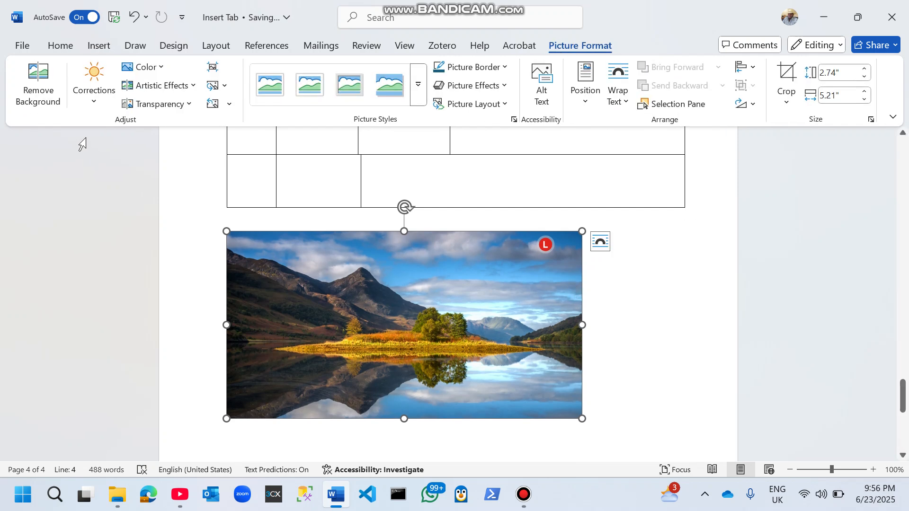
{"action": "left_click", "coordinate": [41, 74]}
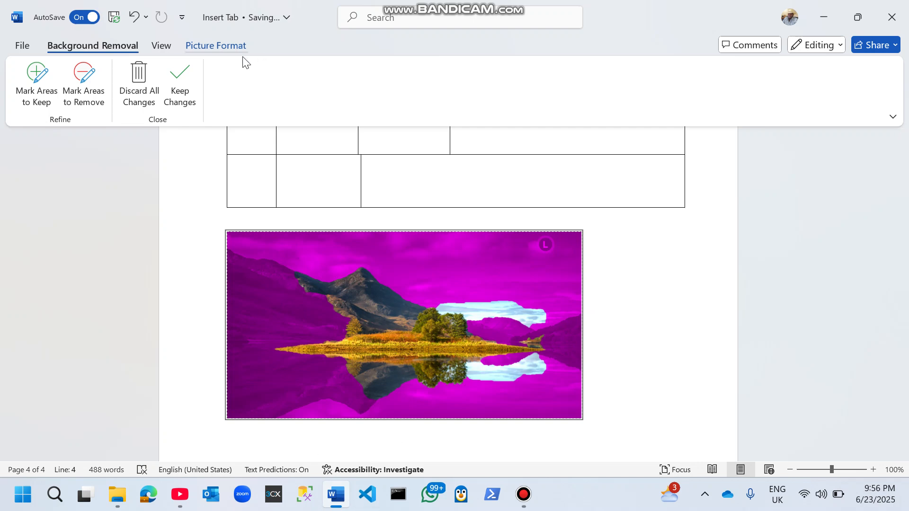
{"action": "left_click", "coordinate": [139, 78]}
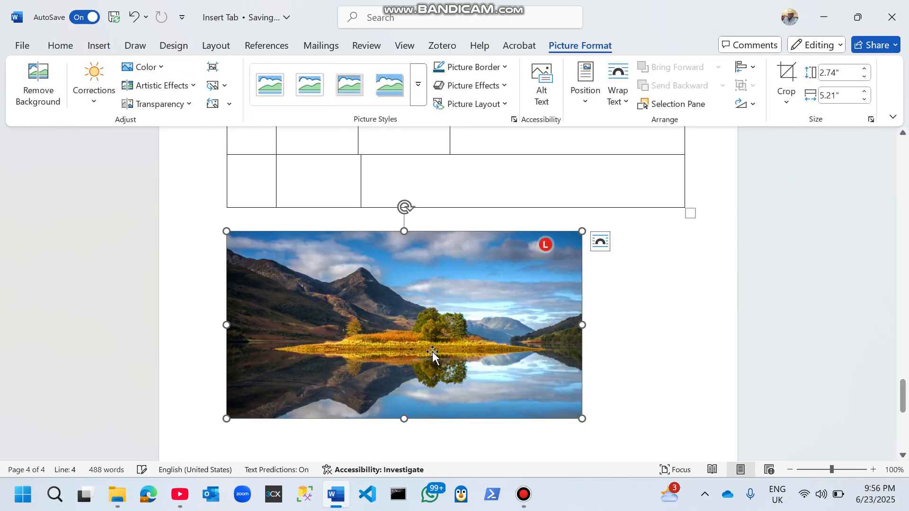
Step: Preview the picture corrections without applying any, and apply the second-strongest Color Saturation preset to the landscape picture
{"action": "left_click", "coordinate": [95, 72]}
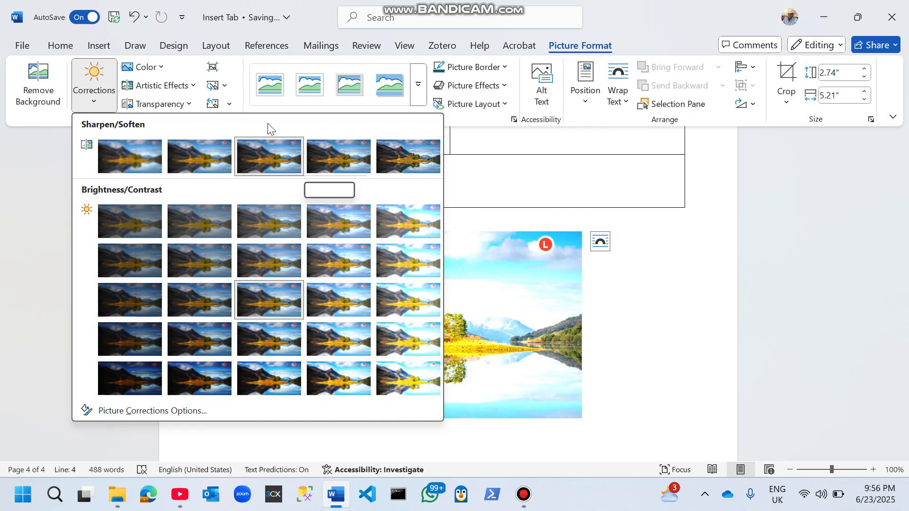
{"action": "left_click", "coordinate": [94, 102]}
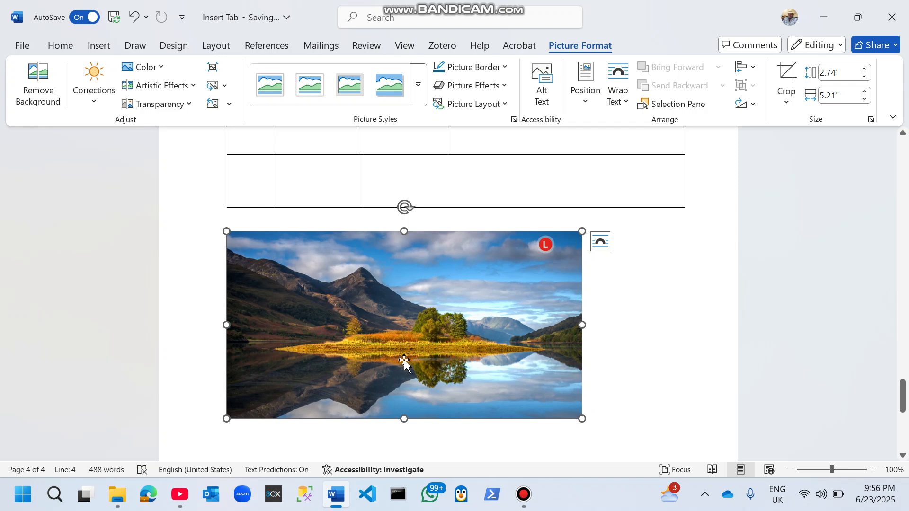
{"action": "left_click", "coordinate": [159, 69]}
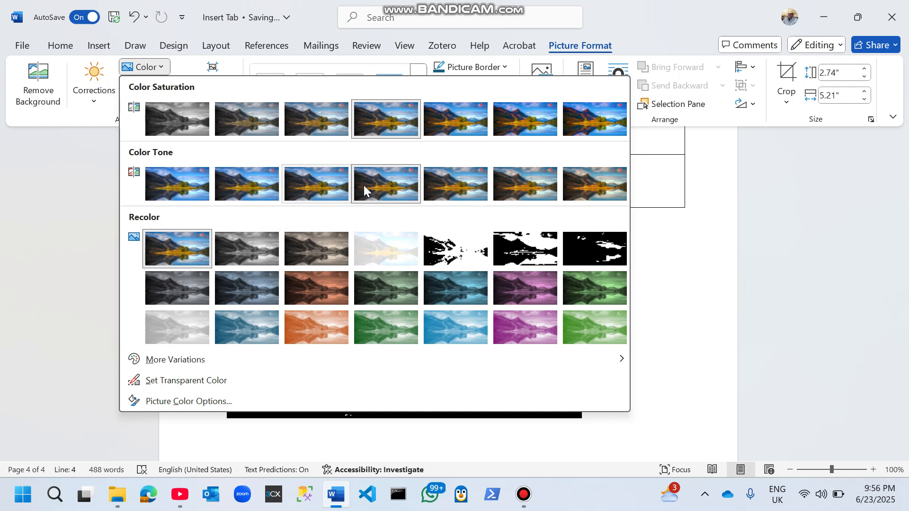
{"action": "left_click", "coordinate": [514, 115]}
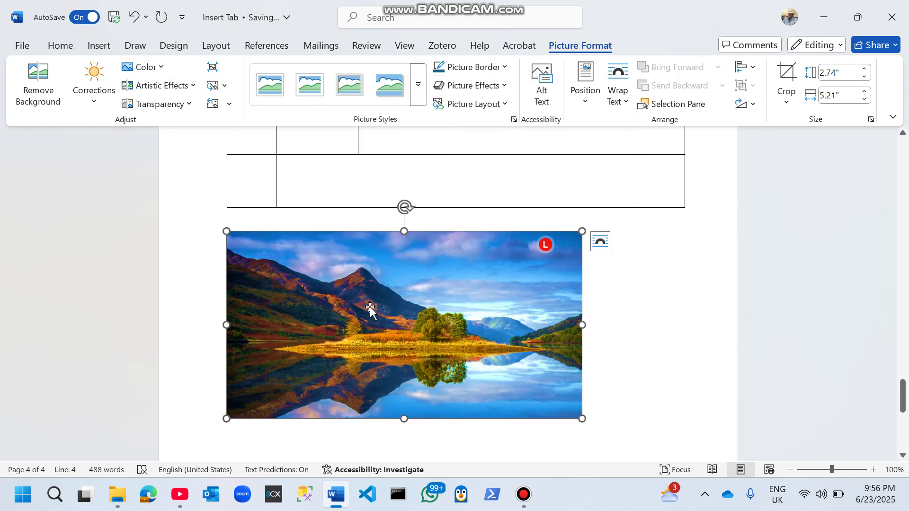
Step: Look through the Artistic Effects and Transparency presets for the picture without applying any
{"action": "left_click", "coordinate": [159, 90]}
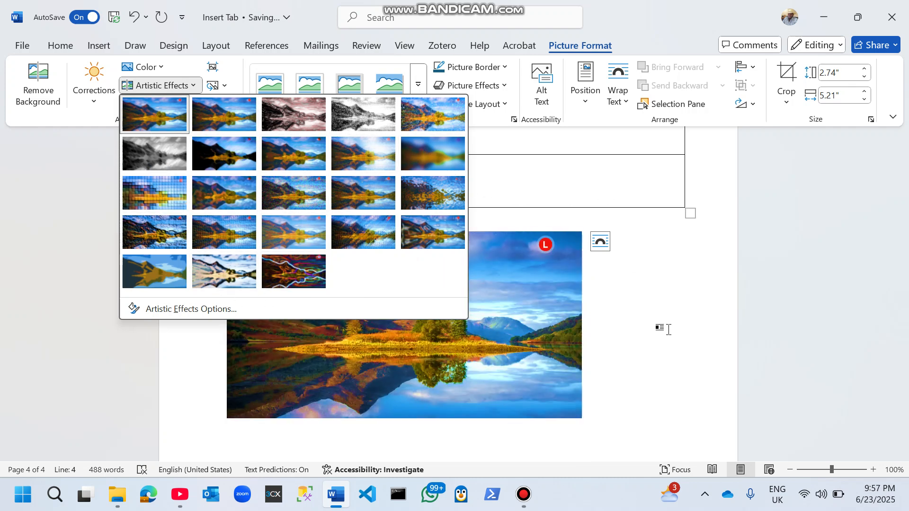
{"action": "left_click", "coordinate": [667, 328]}
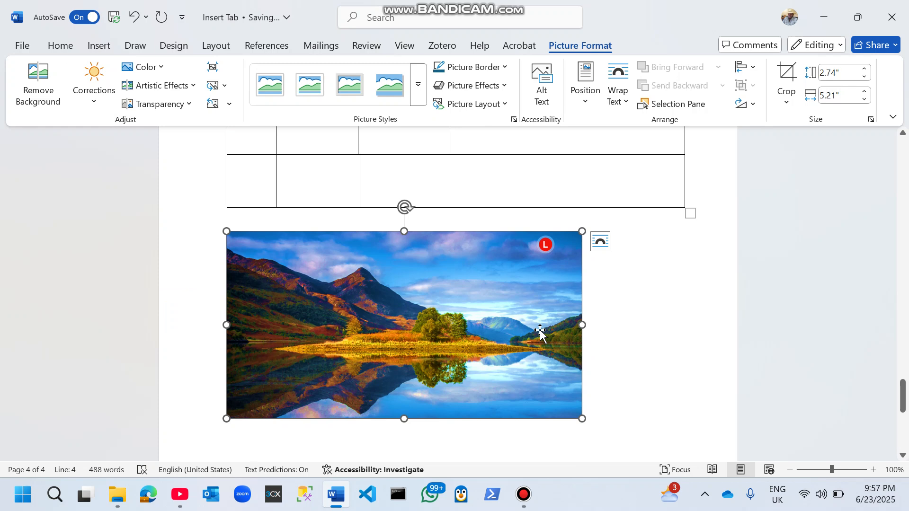
{"action": "left_click", "coordinate": [167, 105]}
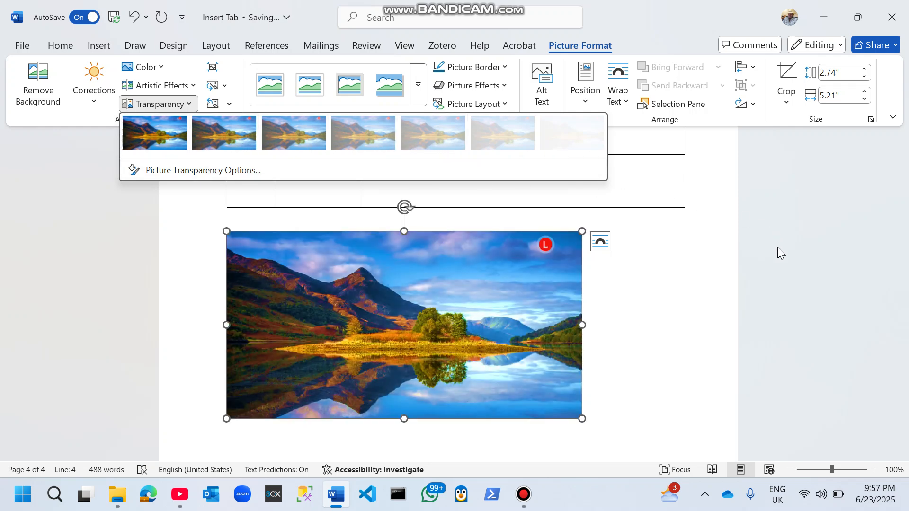
{"action": "left_click", "coordinate": [629, 368]}
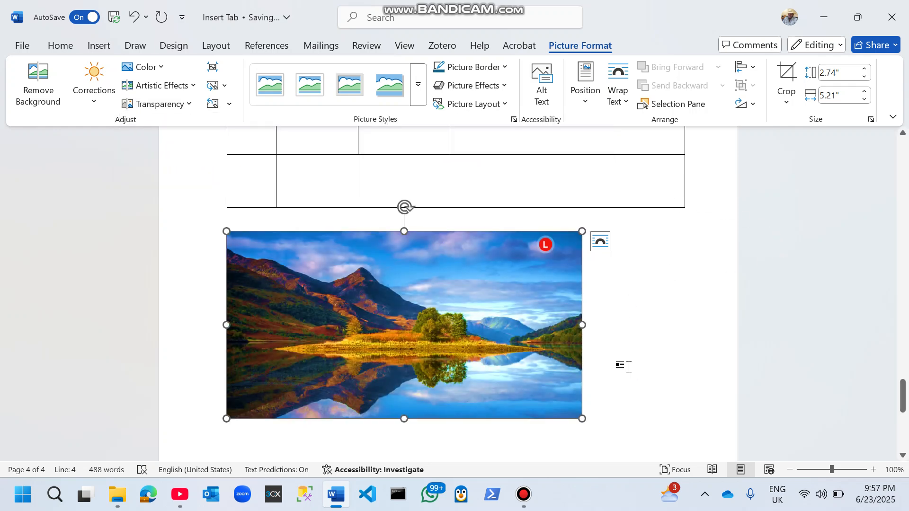
Step: Review the Change Picture sources and the Compress Pictures options, closing them without changes
{"action": "left_click", "coordinate": [219, 84]}
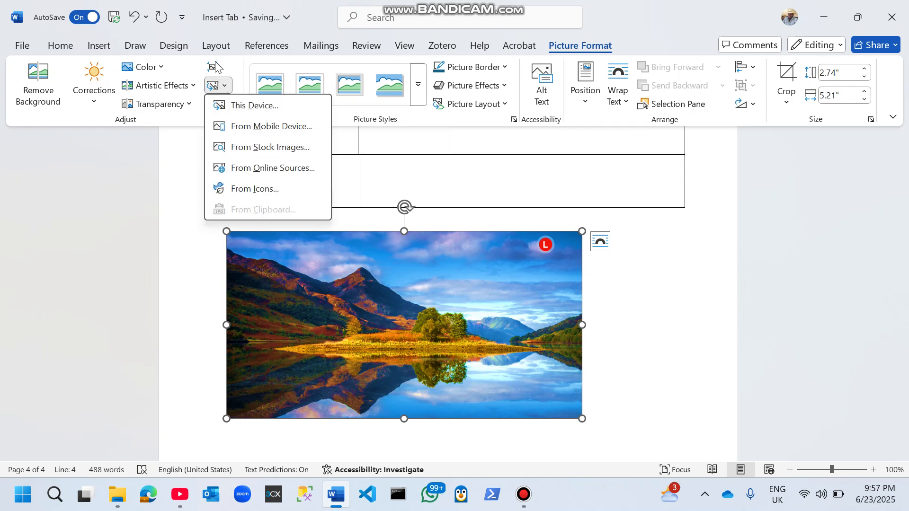
{"action": "left_click", "coordinate": [215, 67]}
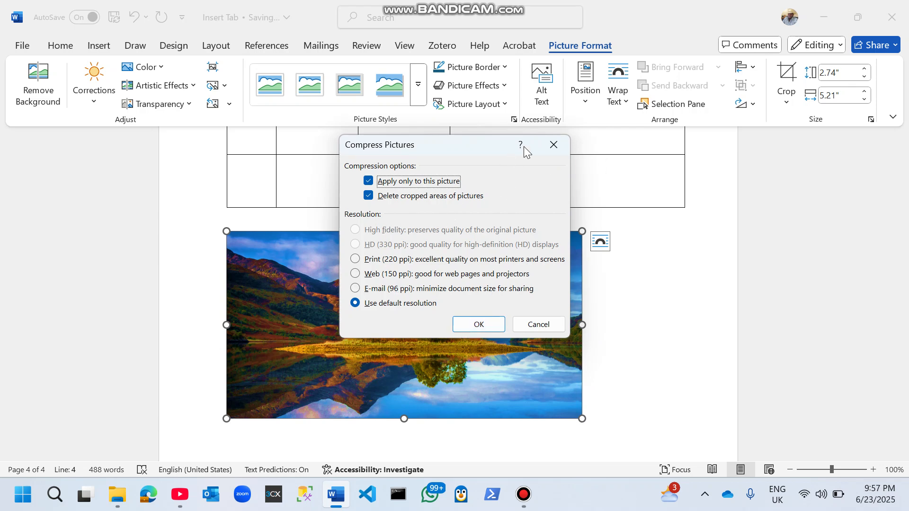
{"action": "left_click", "coordinate": [554, 144]}
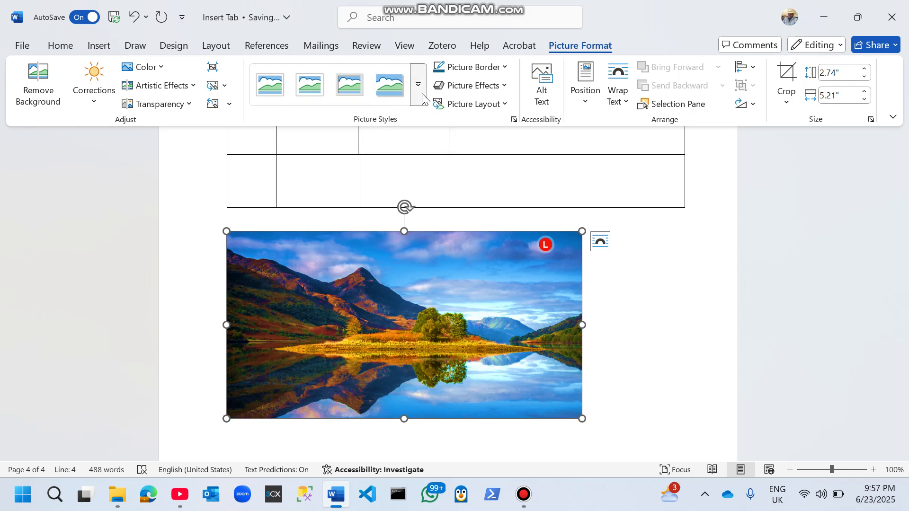
Step: Open the full Picture Styles gallery and preview its frame styles on the landscape picture
{"action": "left_click", "coordinate": [421, 88]}
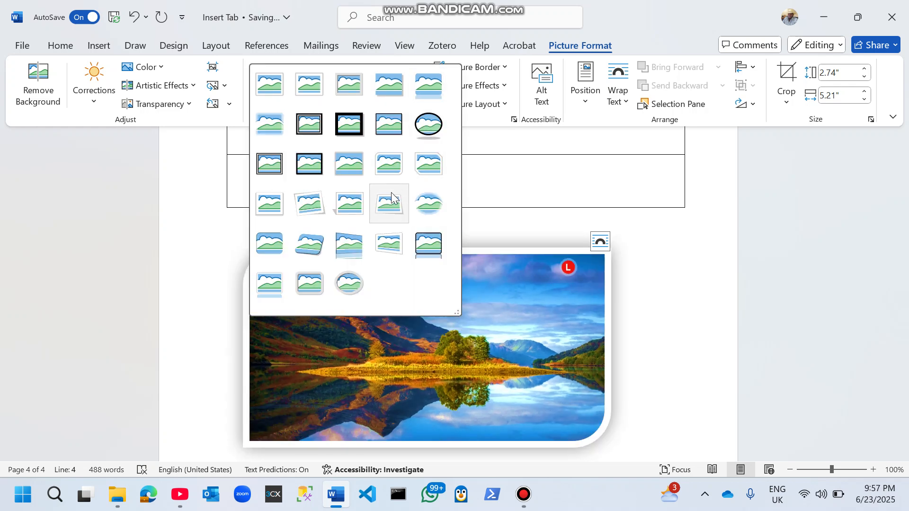